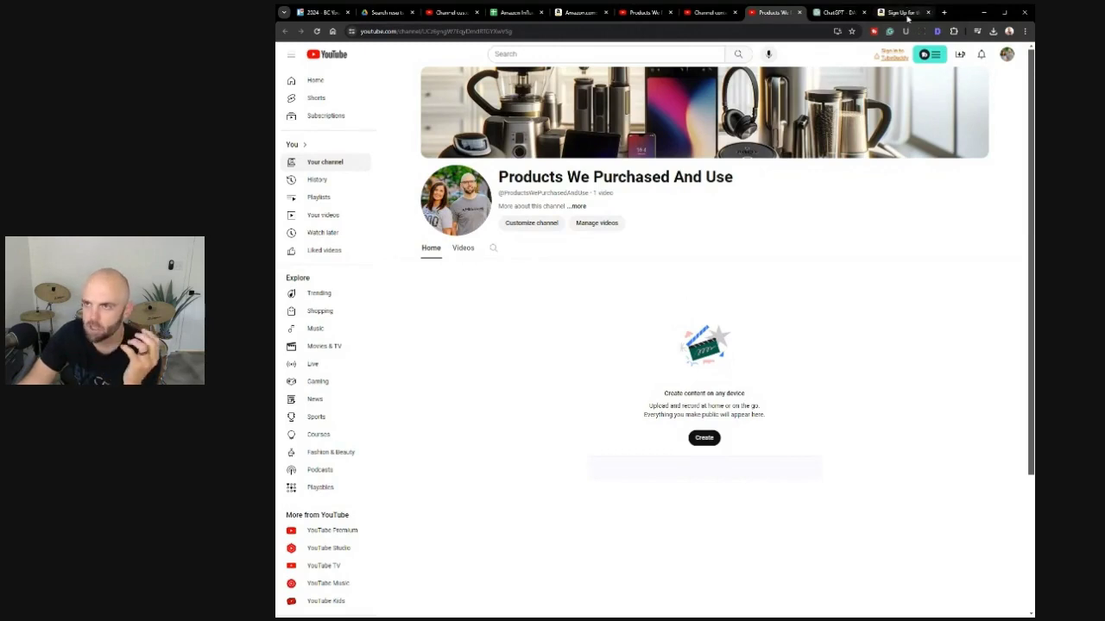
Step: Open the "stream deck mk 2 elgato" draft from the channel's video list in YouTube Studio
click(904, 12)
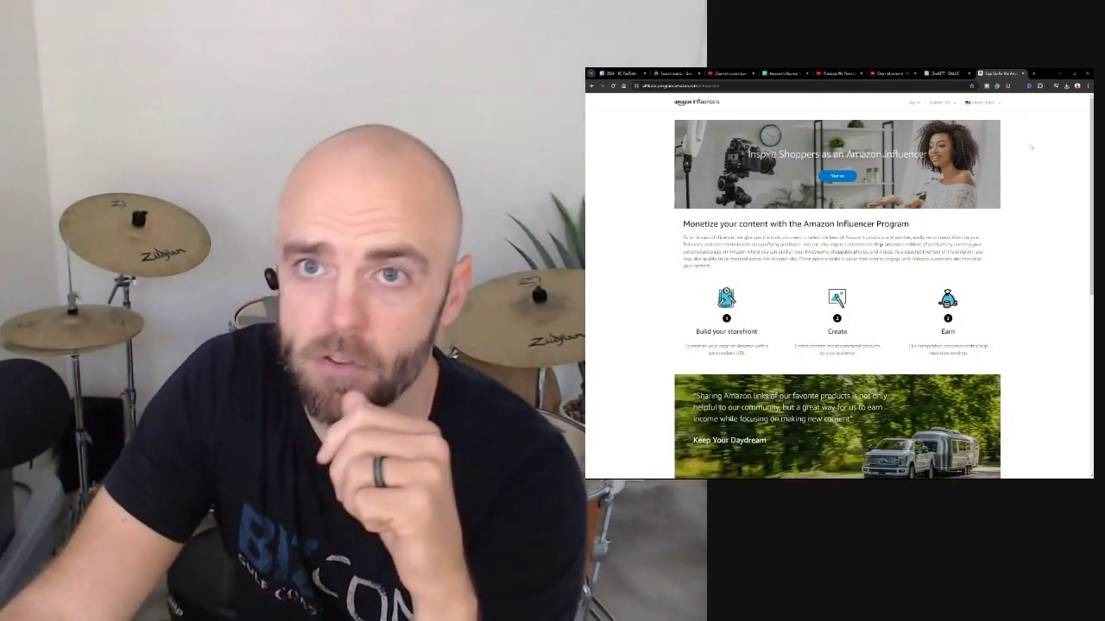
click(834, 73)
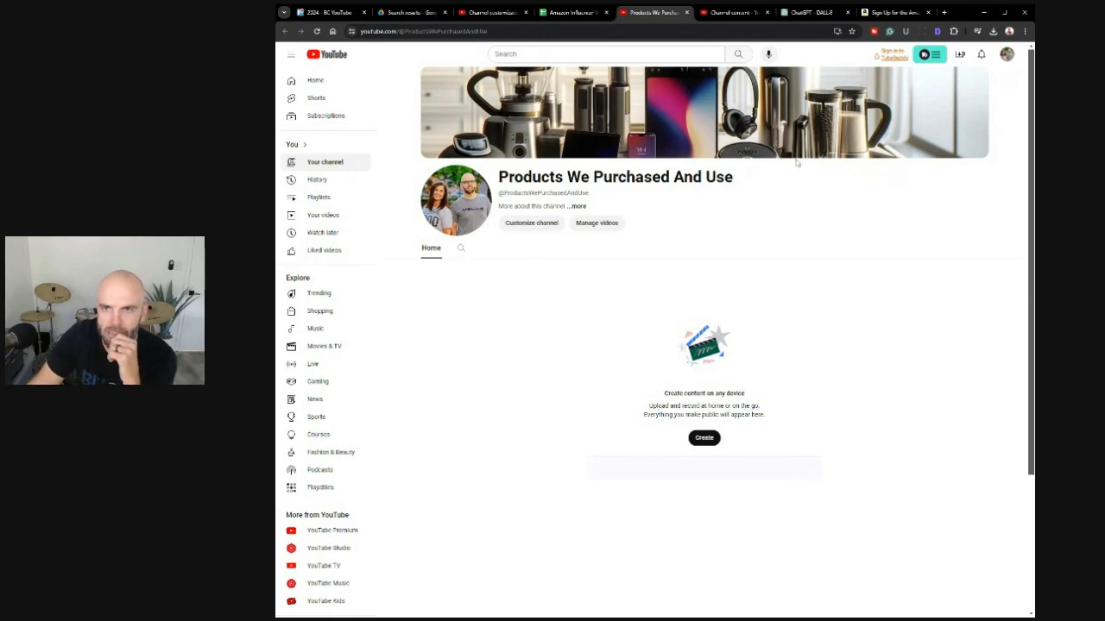
mouse_move(787, 154)
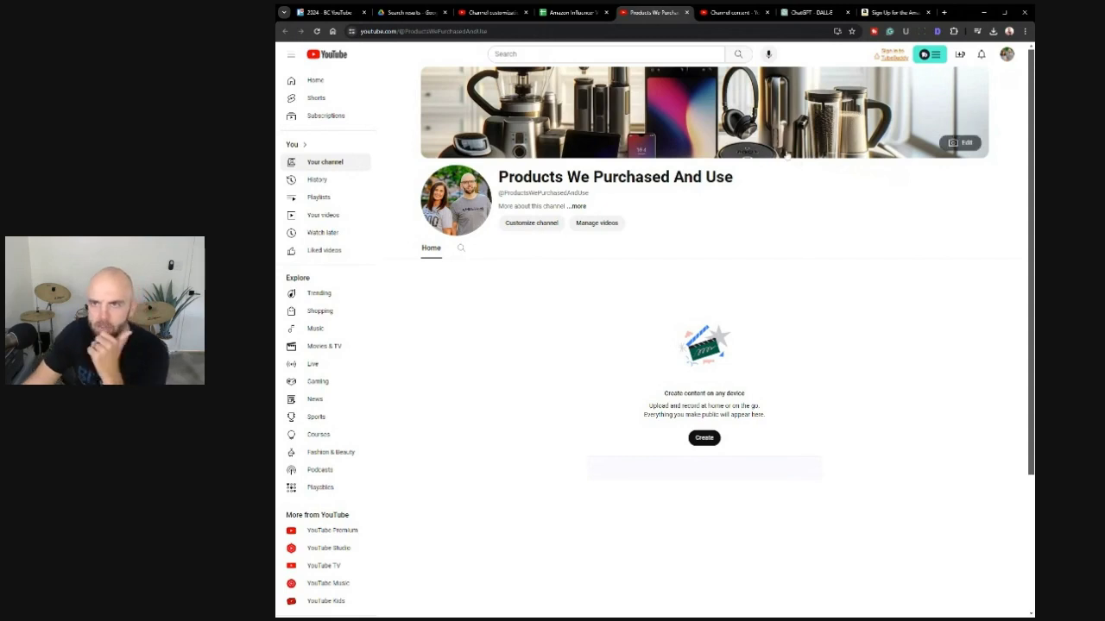
click(734, 12)
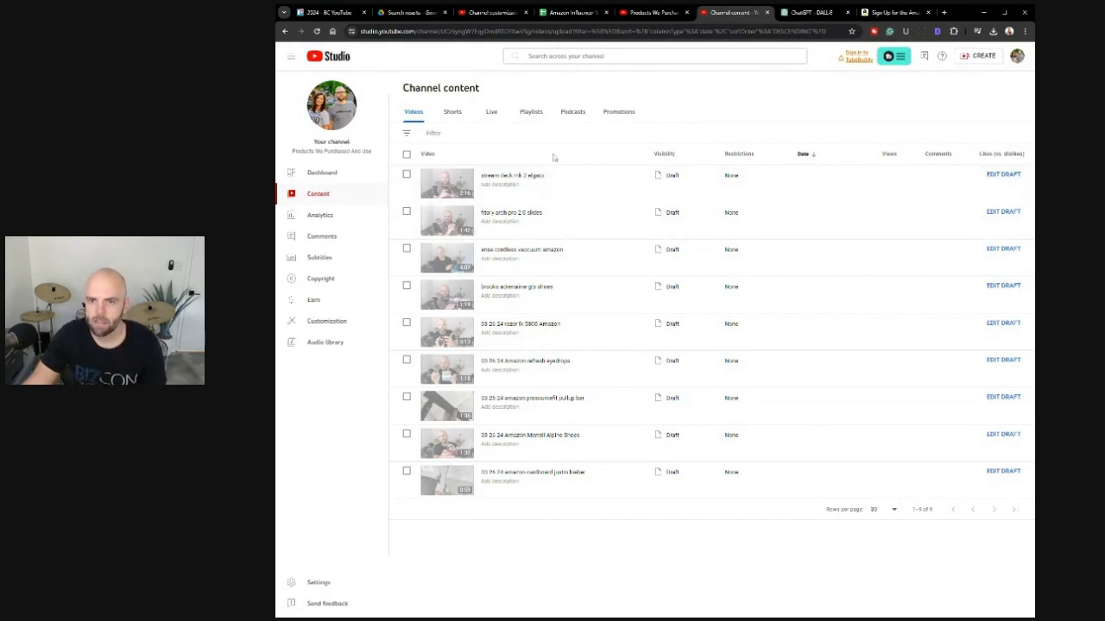
click(486, 191)
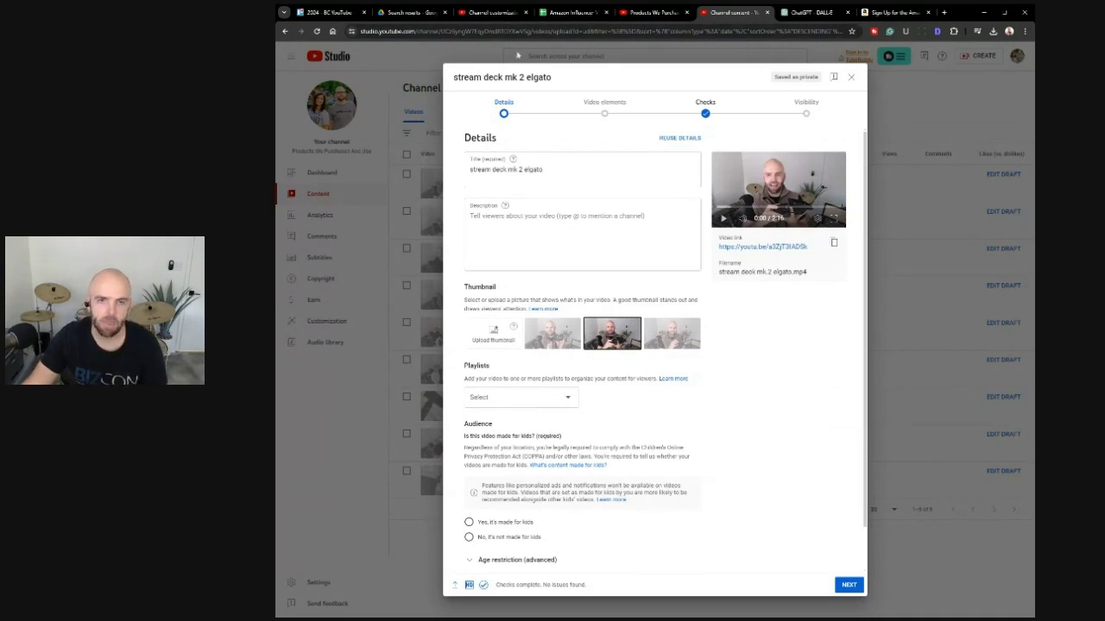
Step: Switch to the Amazon Influencer Videos Tracking spreadsheet and open the Elgato Stream Deck MK.2 product page from its row's link
click(561, 13)
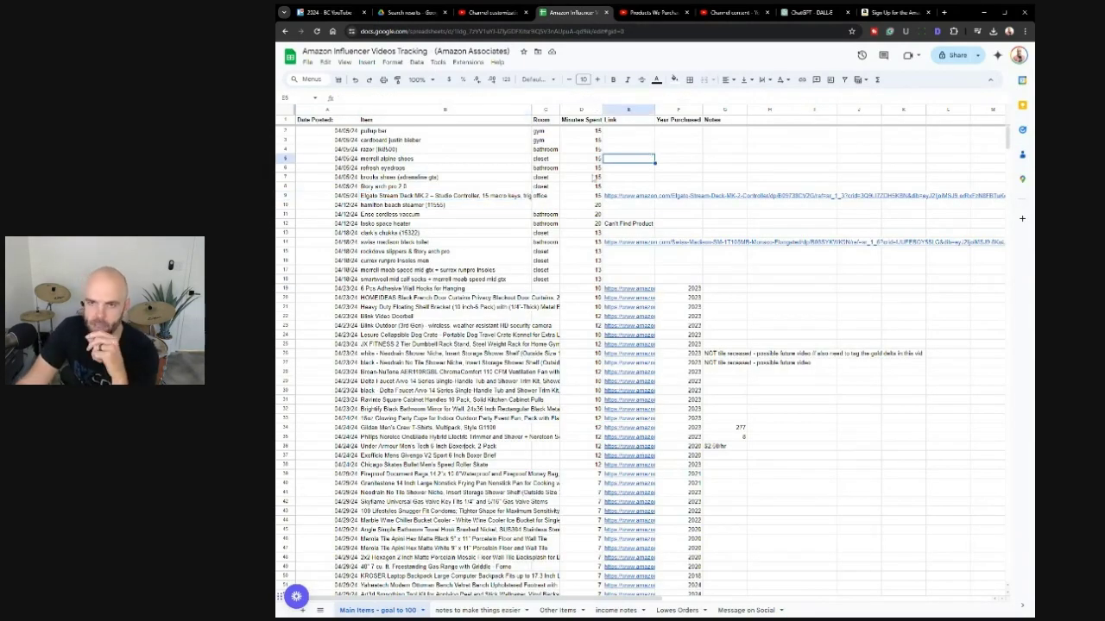
click(452, 197)
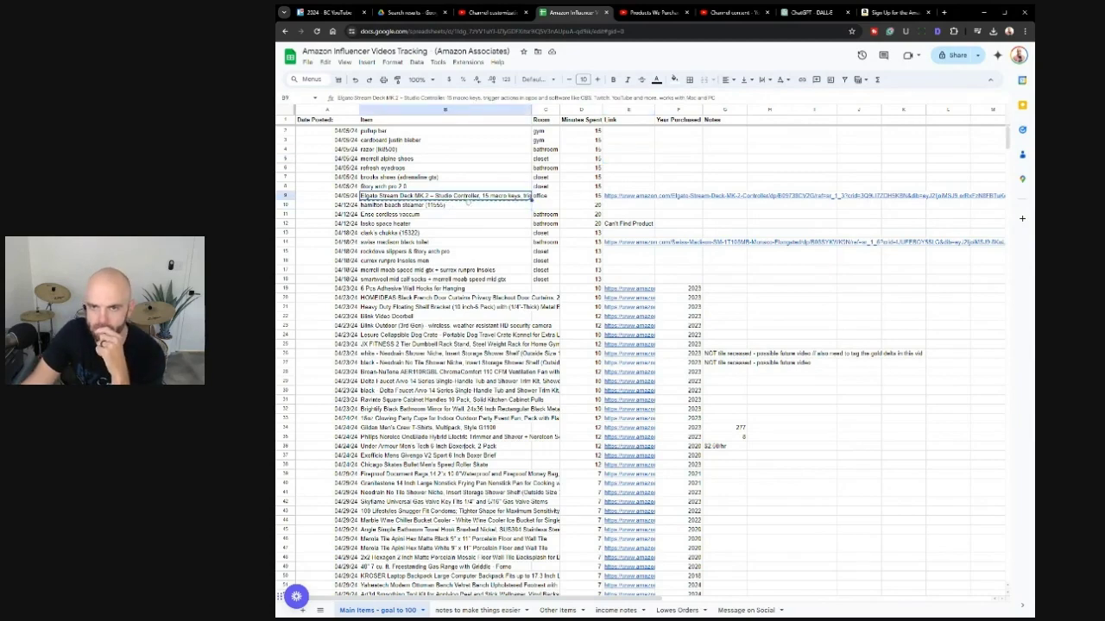
click(614, 198)
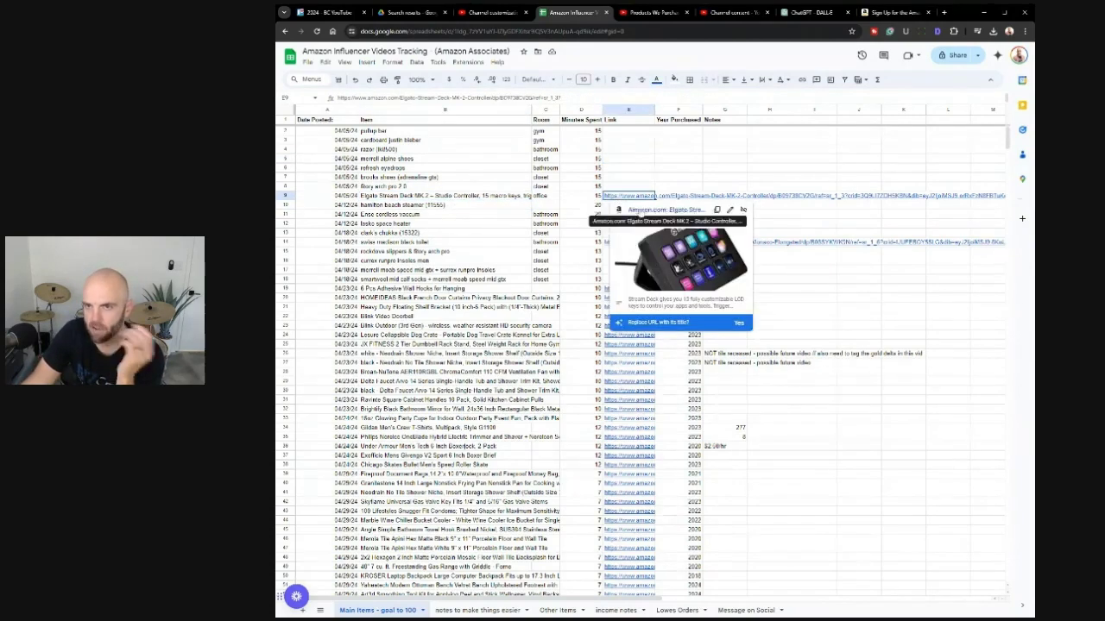
click(664, 210)
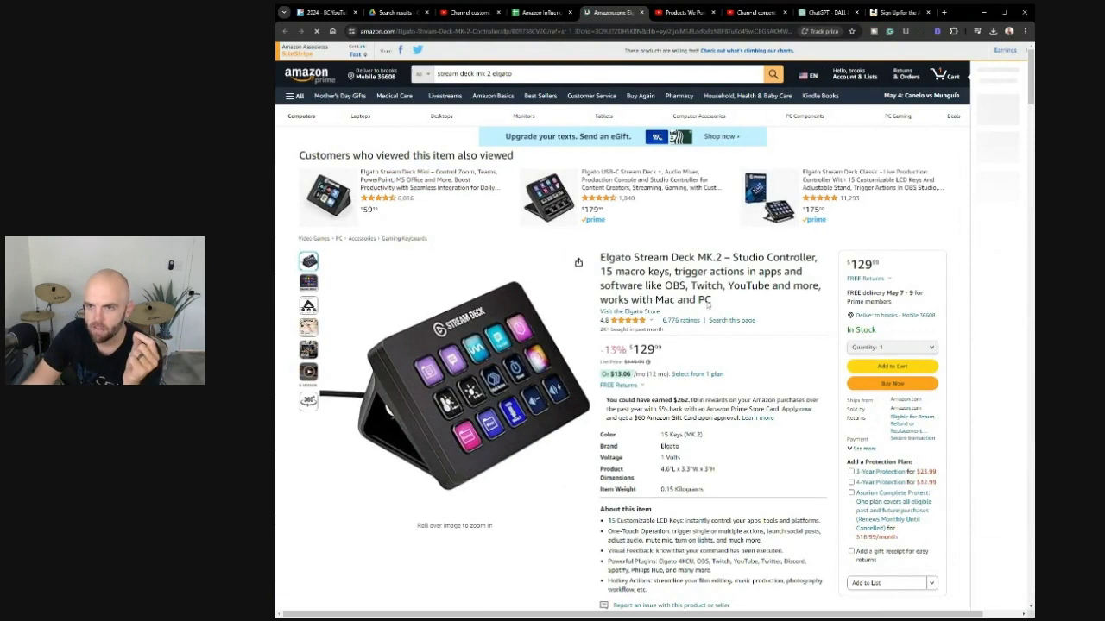
Step: Copy the full Elgato Stream Deck MK.2 product title from the Amazon page
drag(712, 302, 594, 258)
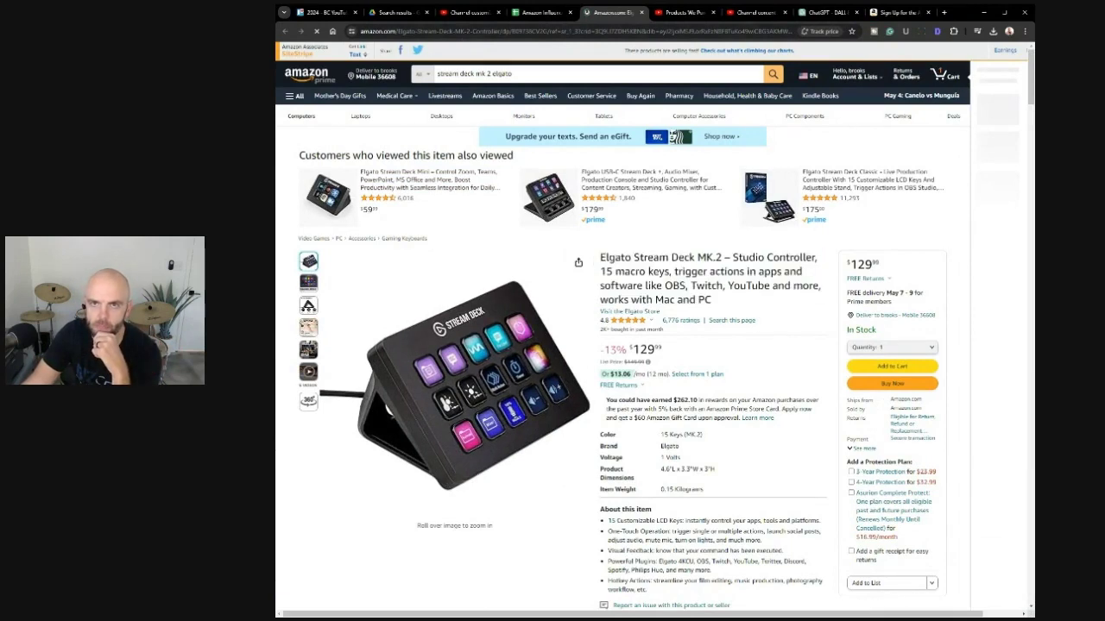
key(ctrl+l)
click(636, 251)
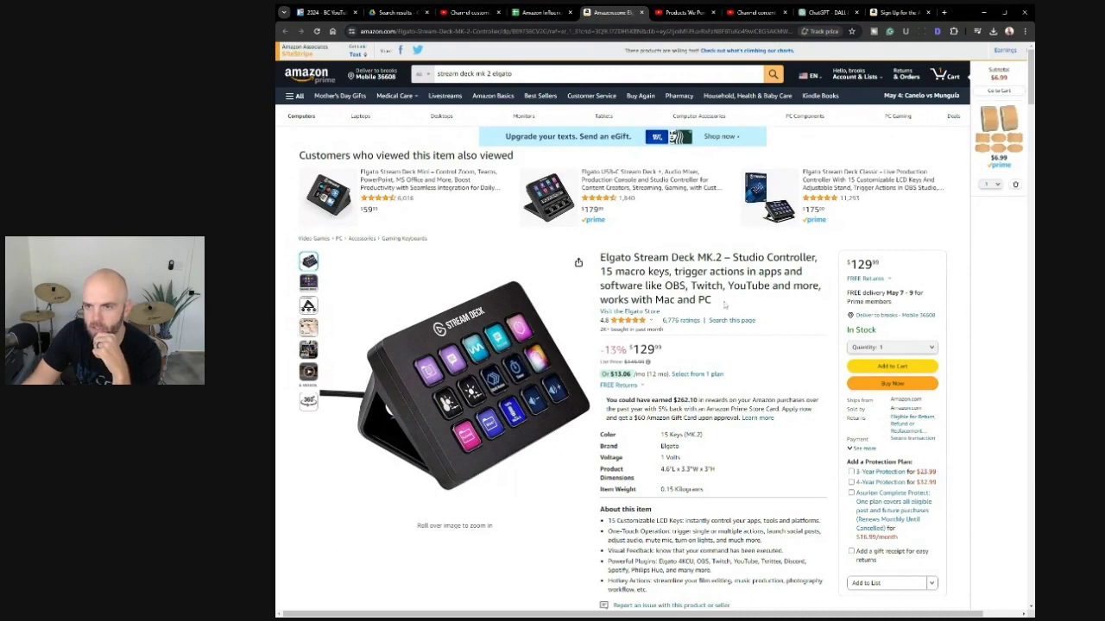
drag(724, 304, 600, 256)
key(ctrl+c)
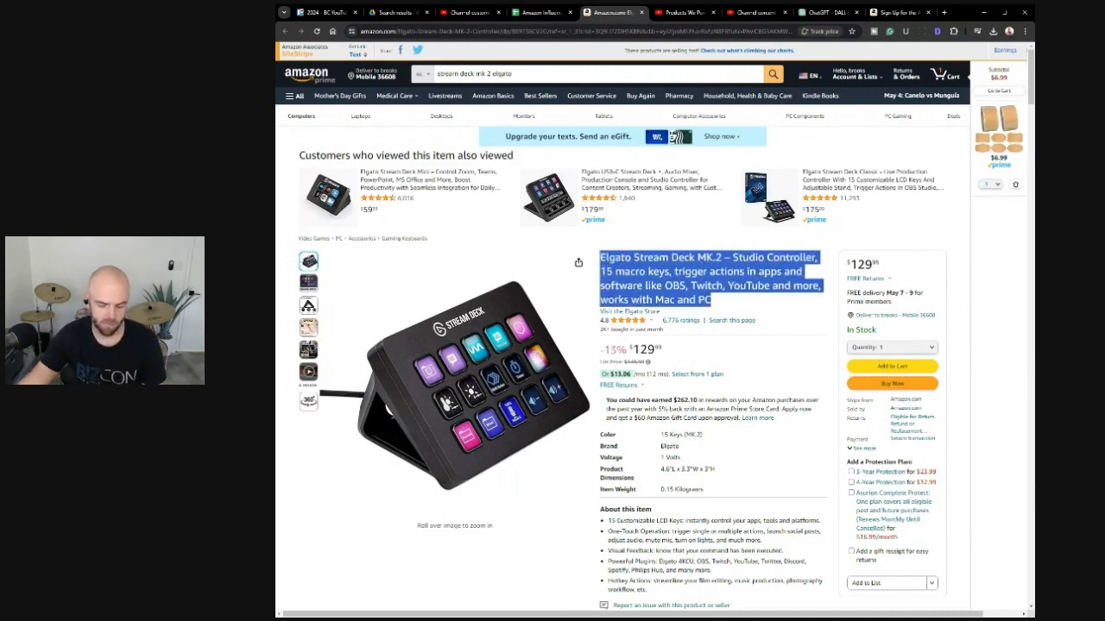
Step: In YouTube Studio, title the draft "Elgato Stream Deck MK.2 Review – Controller, 15 macro keys, works with OBS, Twitch, & YouTube"
click(462, 13)
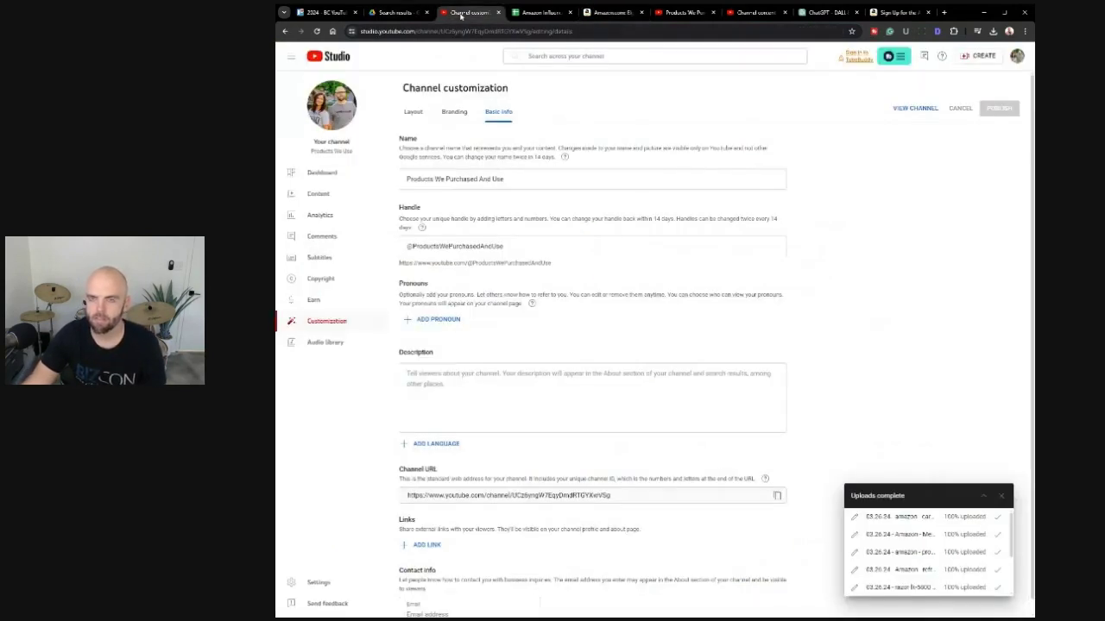
click(679, 13)
click(753, 13)
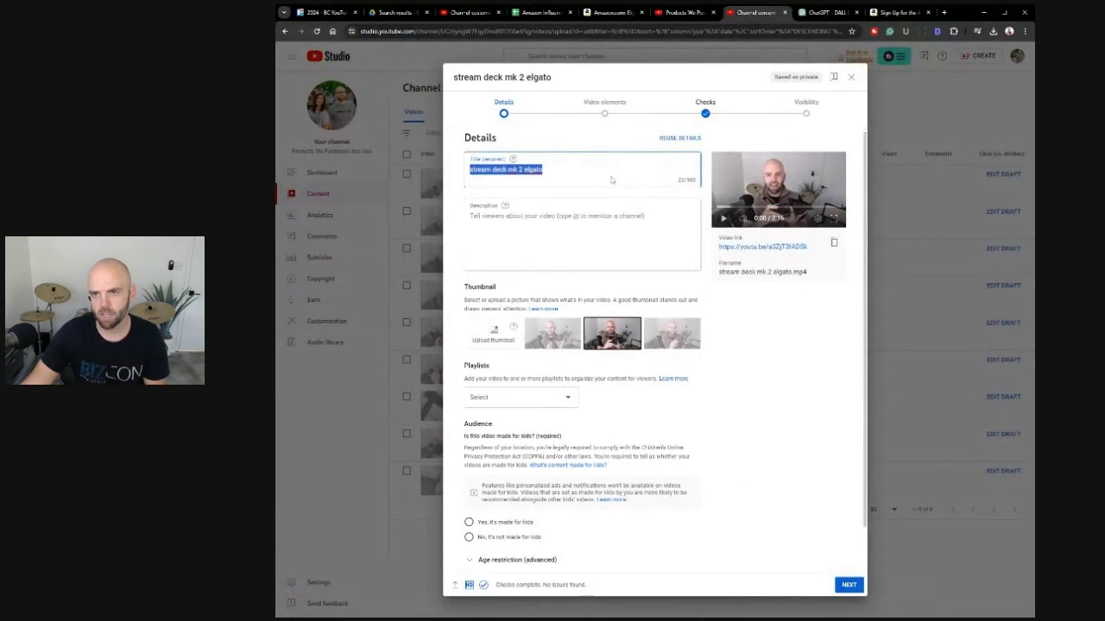
click(569, 171)
key(ctrl+v)
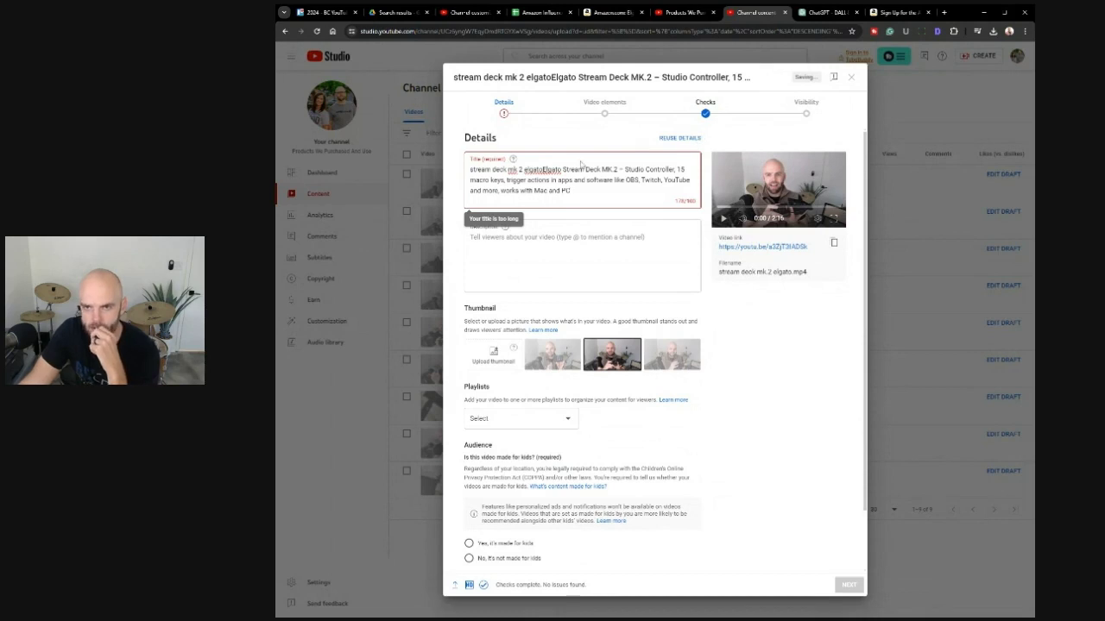
key(ctrl+a)
text(Elgato Stream Deck MK.2 Review – Controller, 15 macro keys, works with OBS, Twitch, & YouTube)
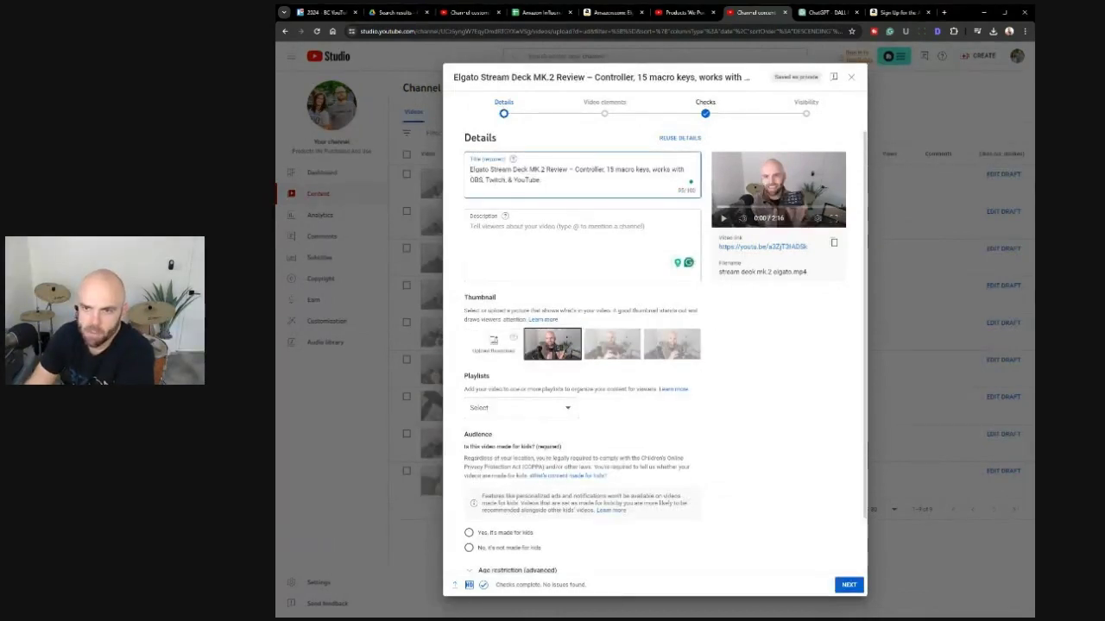
Step: Review the wording of the draft's title and remove the trailing period after "YouTube"
key(shift+Home)
key(shift+Up)
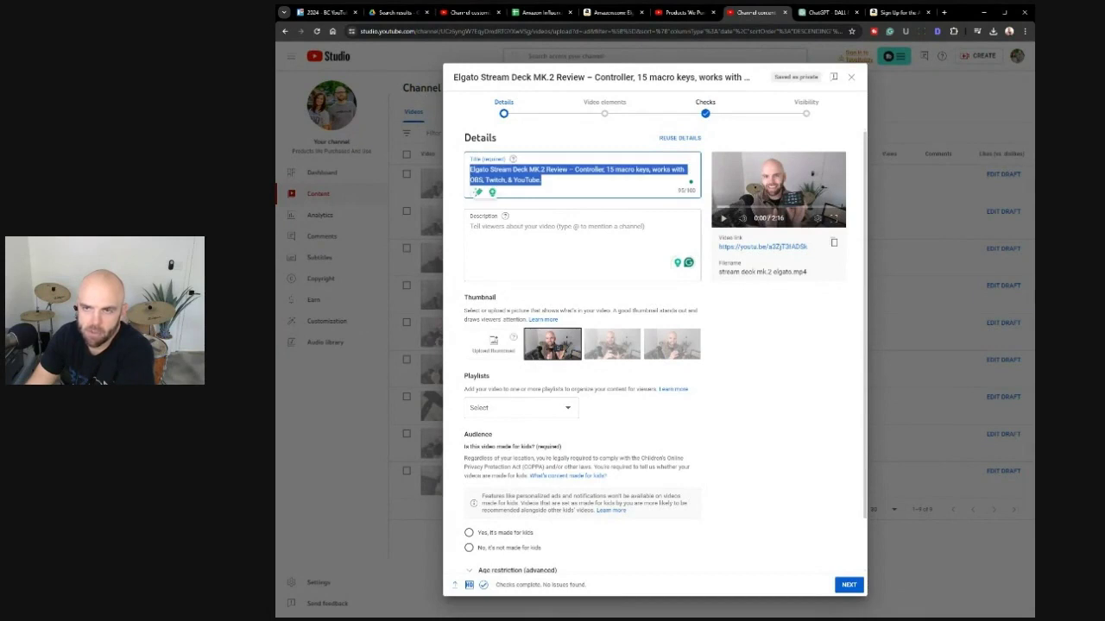
click(604, 170)
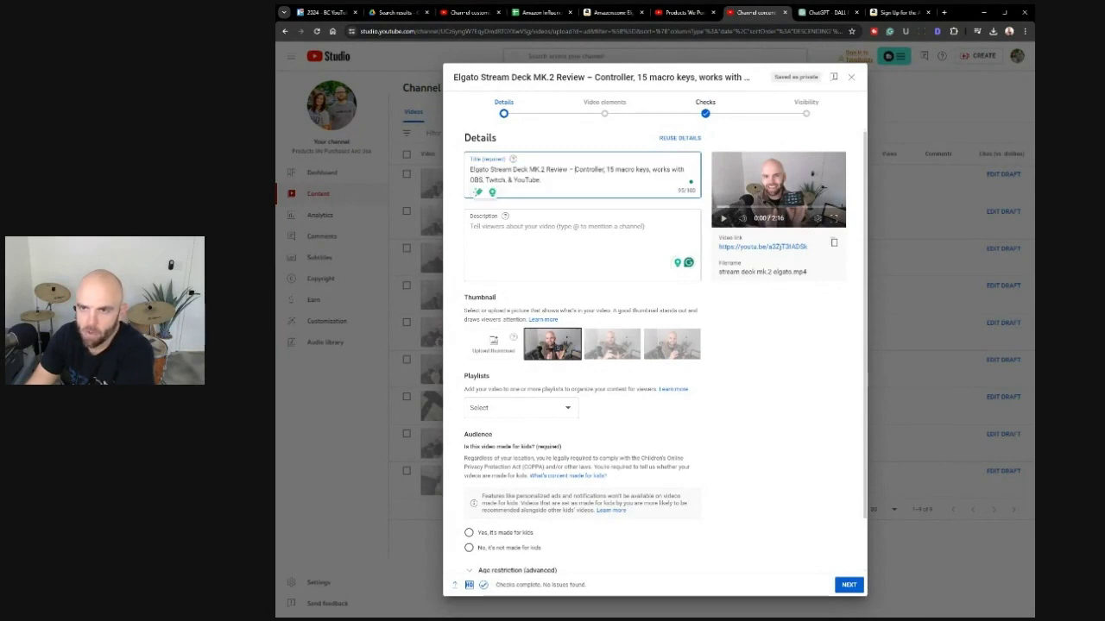
key(ctrl+shift+End)
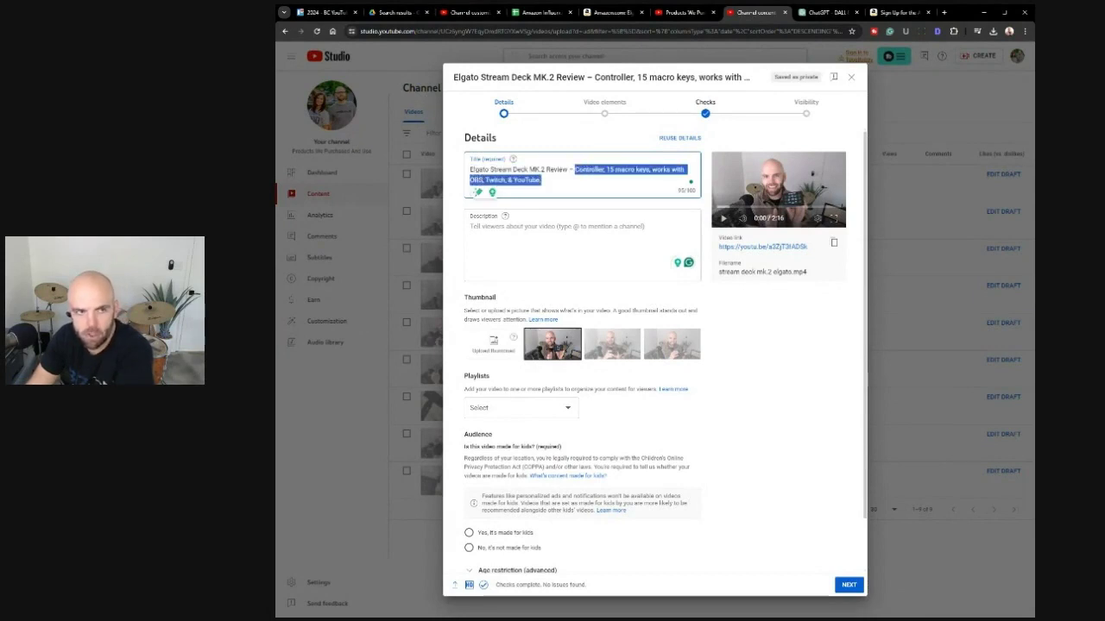
click(604, 170)
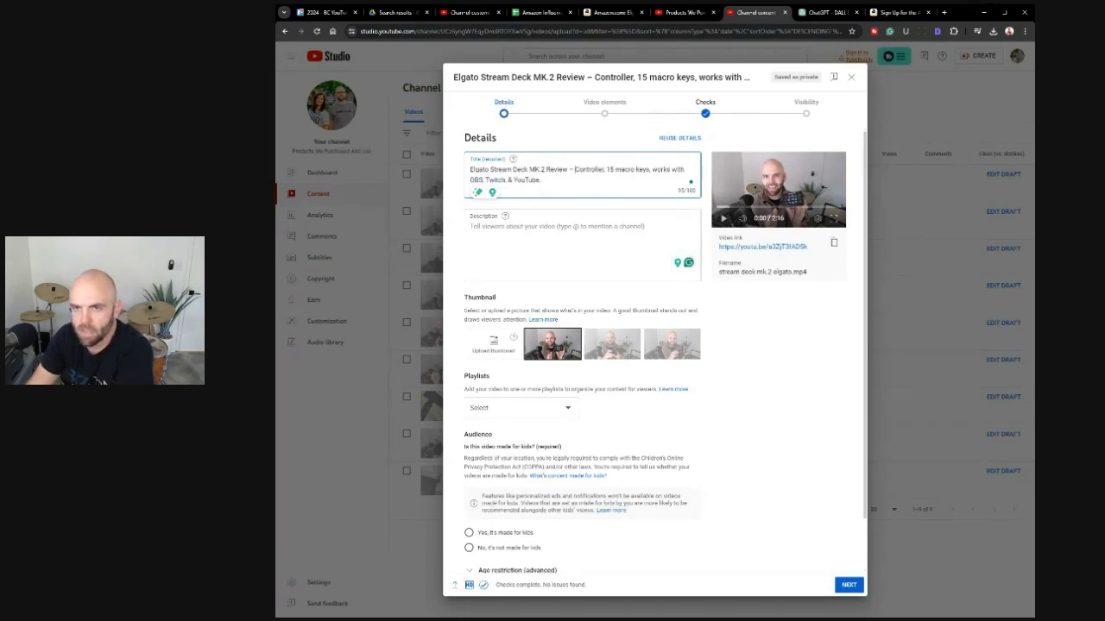
drag(574, 170, 568, 170)
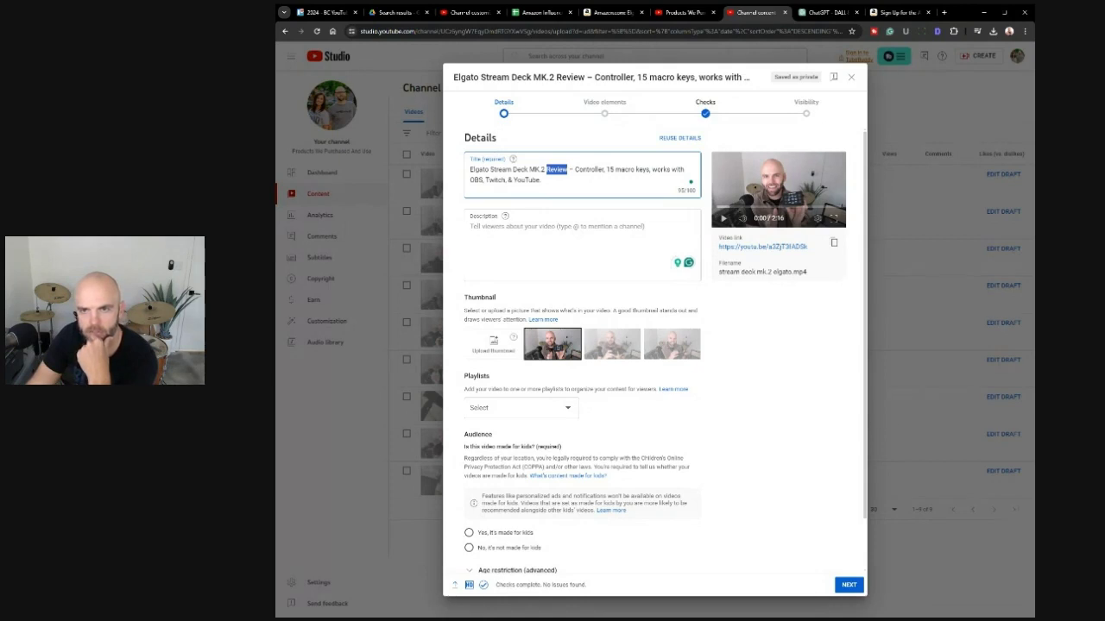
drag(471, 170, 567, 170)
click(493, 181)
click(541, 180)
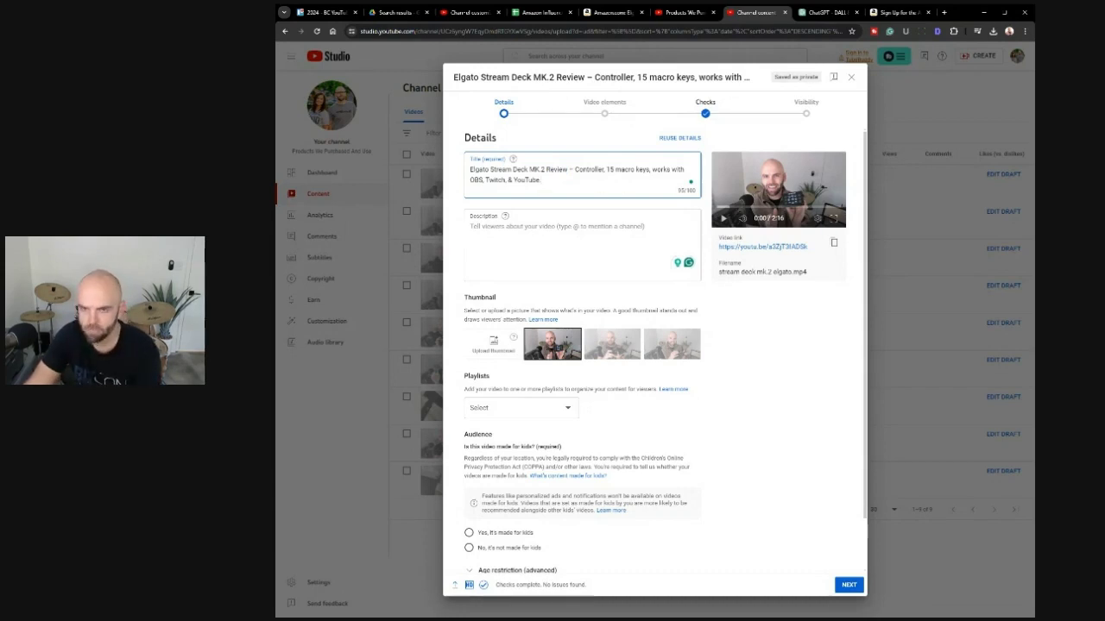
key(BackSpace)
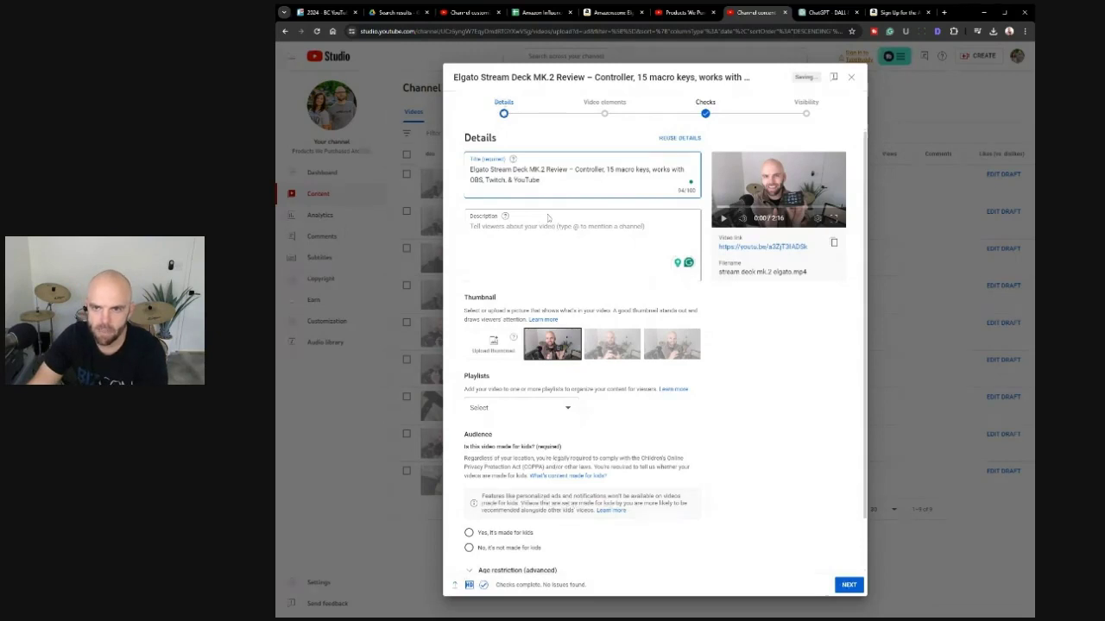
Step: Switch to the Amazon product page and generate a short affiliate text link for the Stream Deck with SiteStripe
click(566, 222)
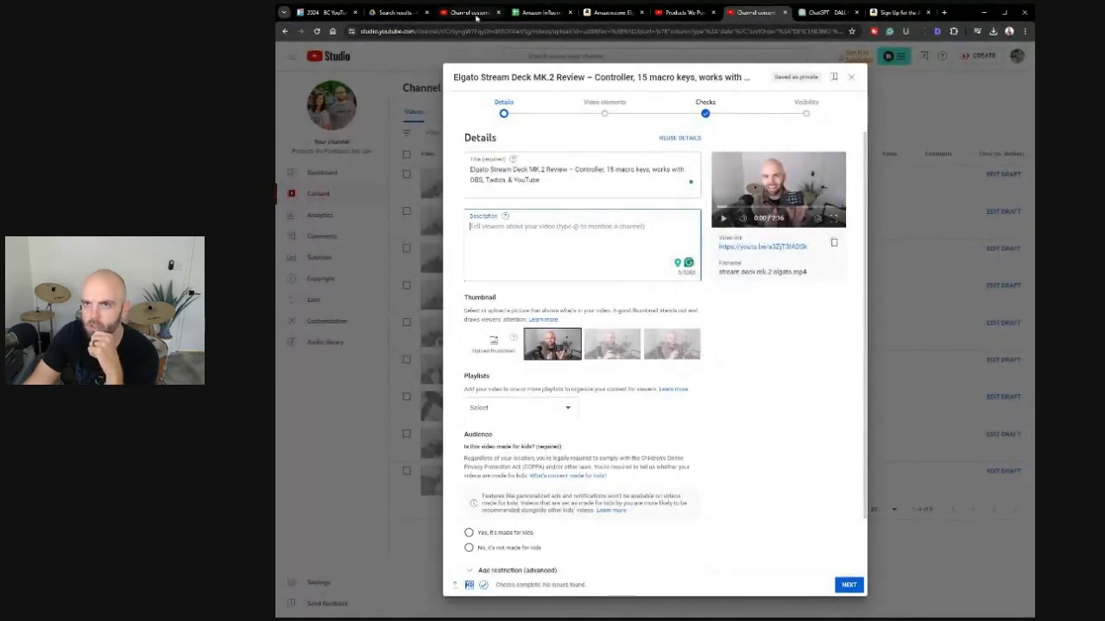
click(606, 14)
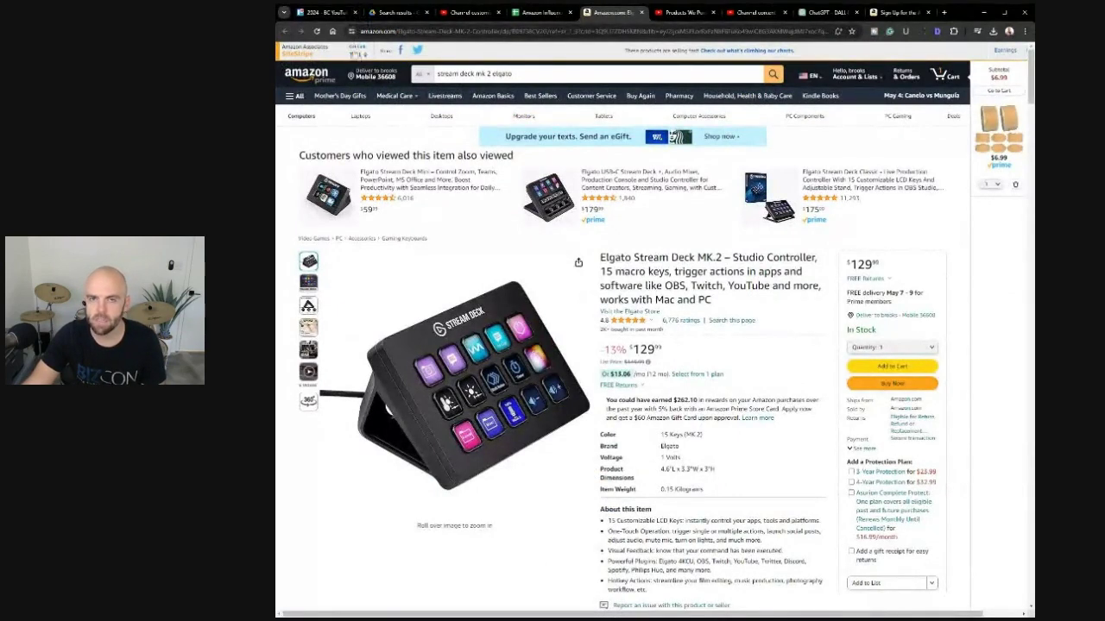
click(357, 55)
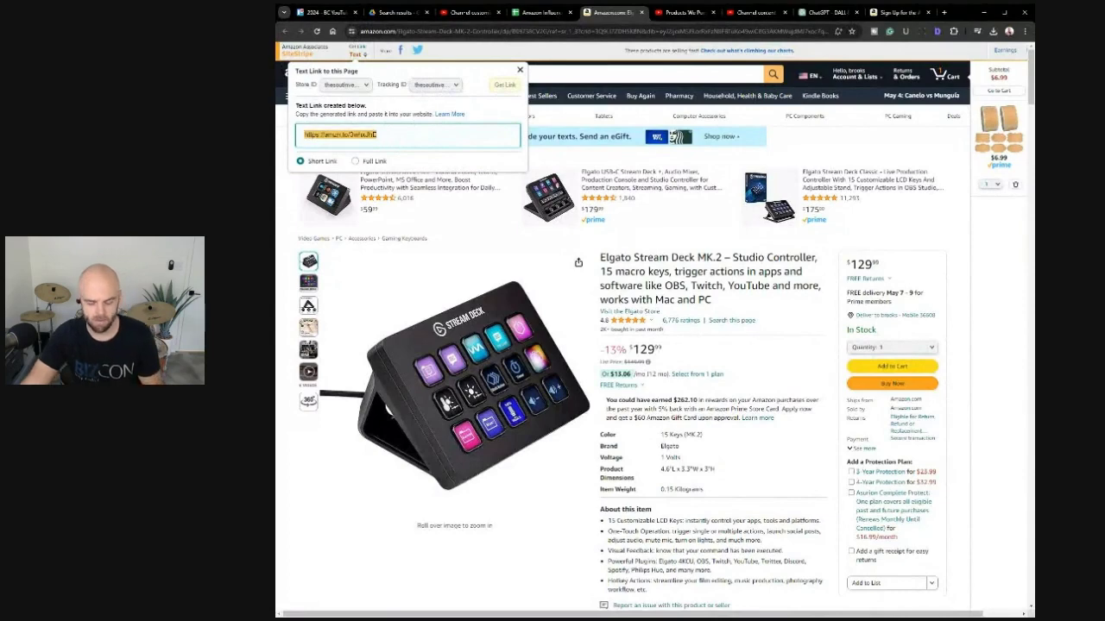
Step: Return to the draft in YouTube Studio and enter "Purchase here:" followed by the short Amazon affiliate link in the description
click(479, 16)
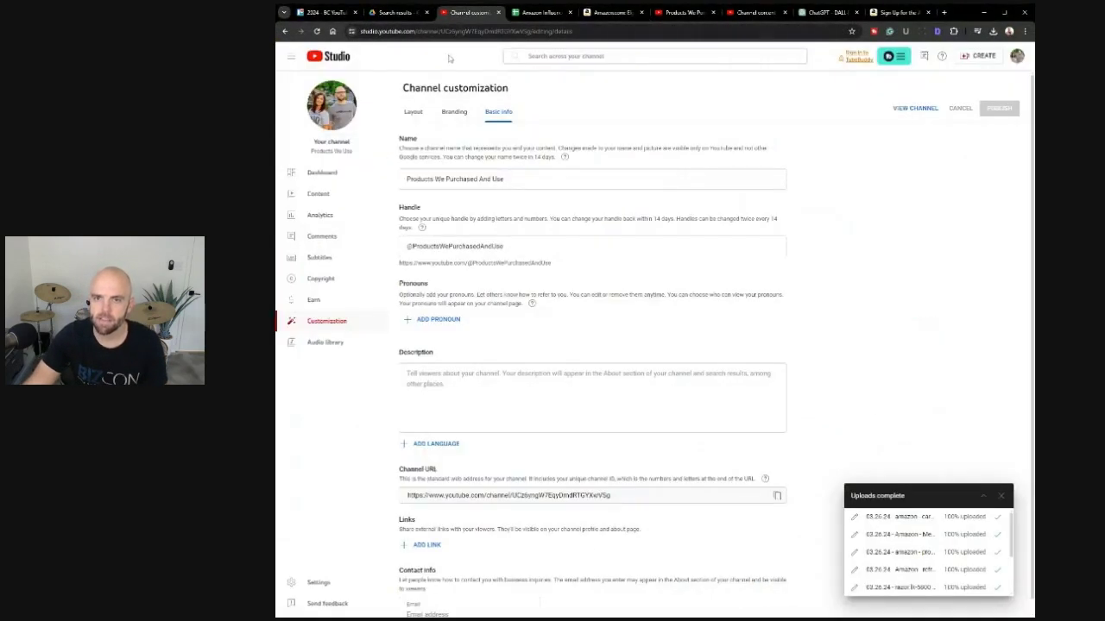
click(695, 12)
click(752, 12)
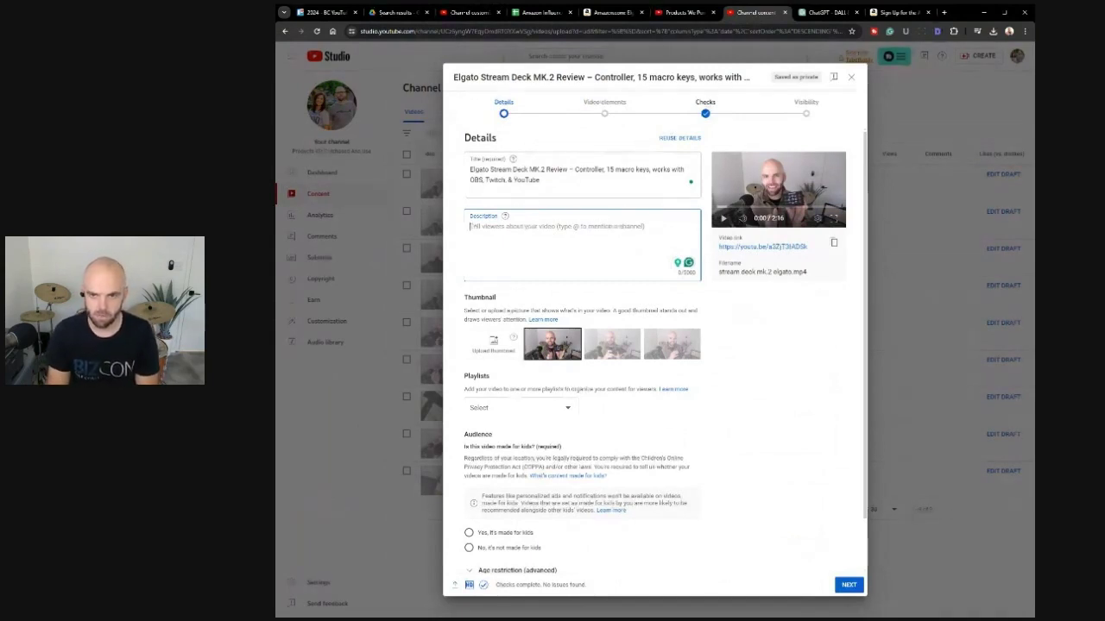
text(P)
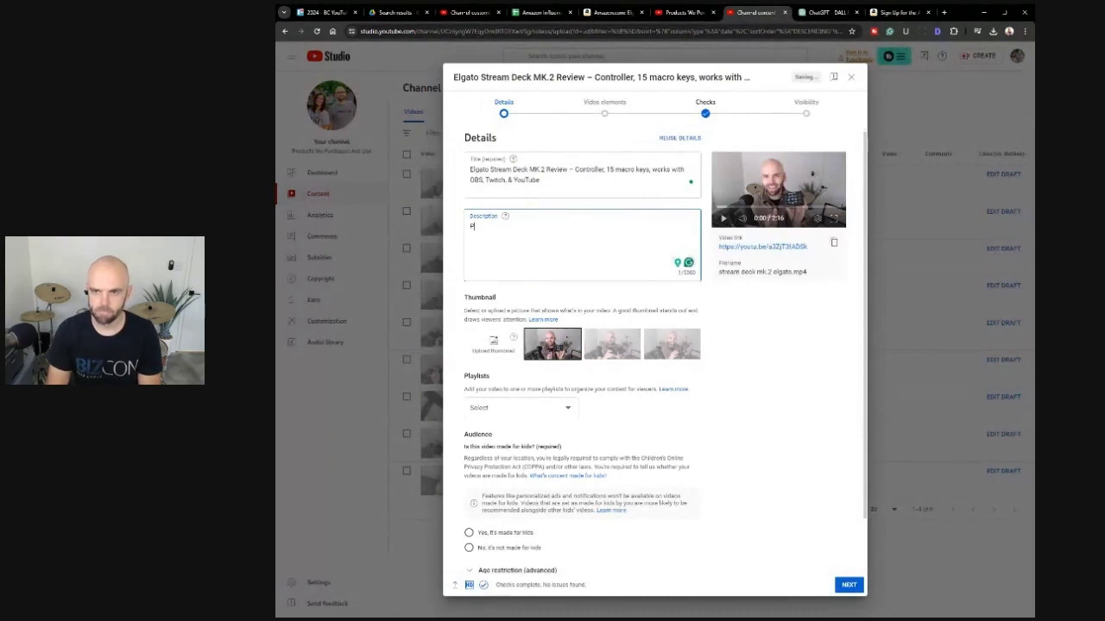
text(urchase here:)
text(https://amzn.to/3wnxJbF)
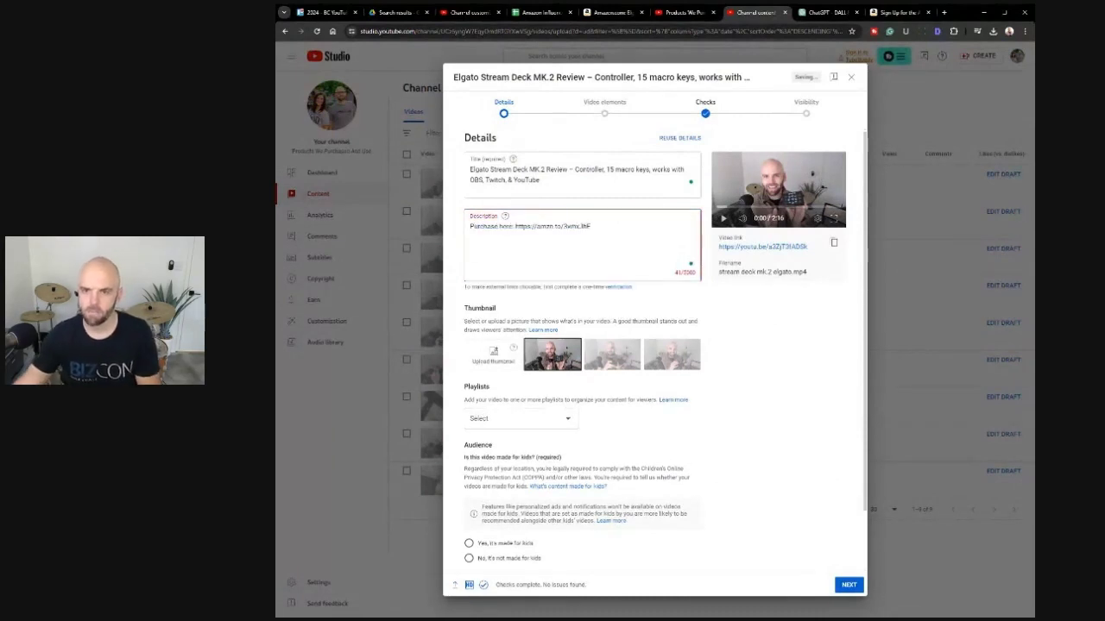
Step: Add "*I make a commission if you purchase via my Amazon links." below a blank line in the description, and check the external-link verification
key(Return)
key(Return)
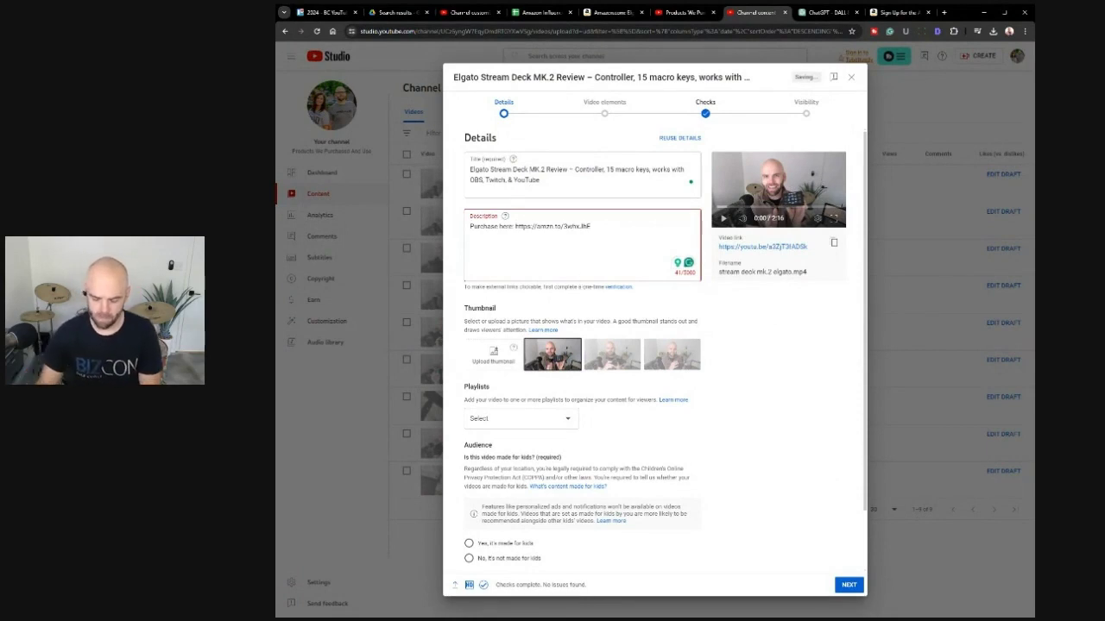
text(*)
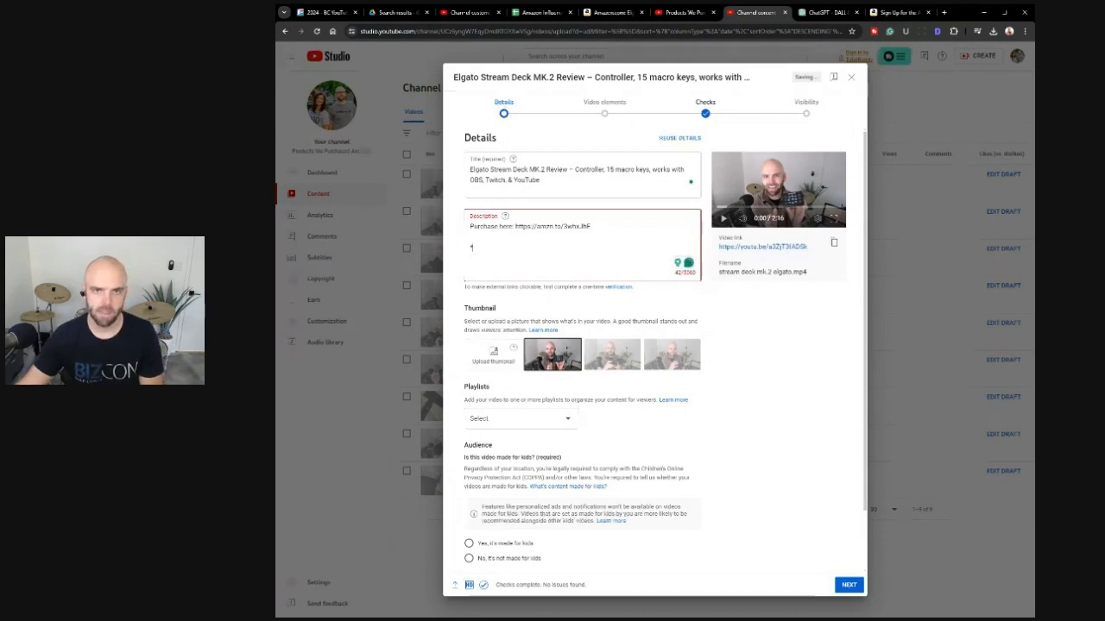
text(I make a commission if you purchase via my Amazon links.)
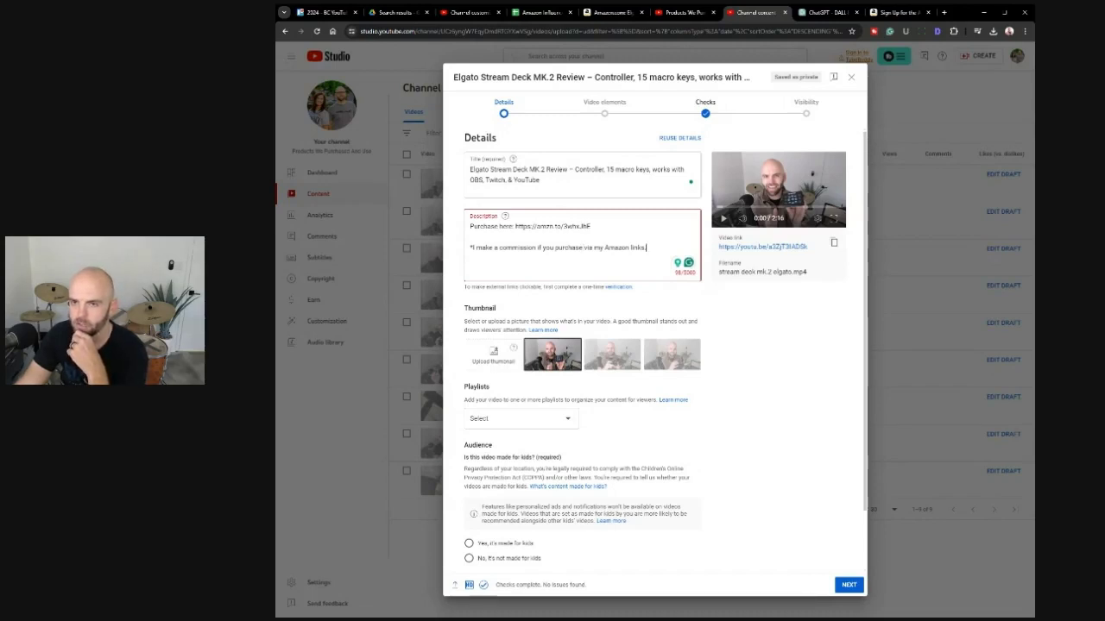
key(ctrl+a)
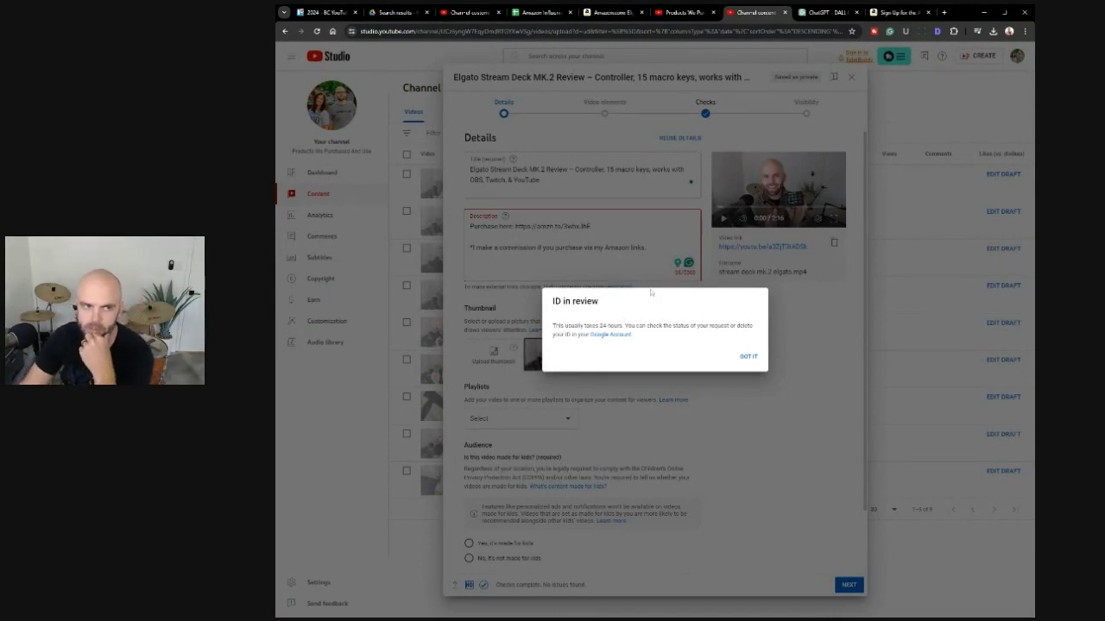
click(747, 357)
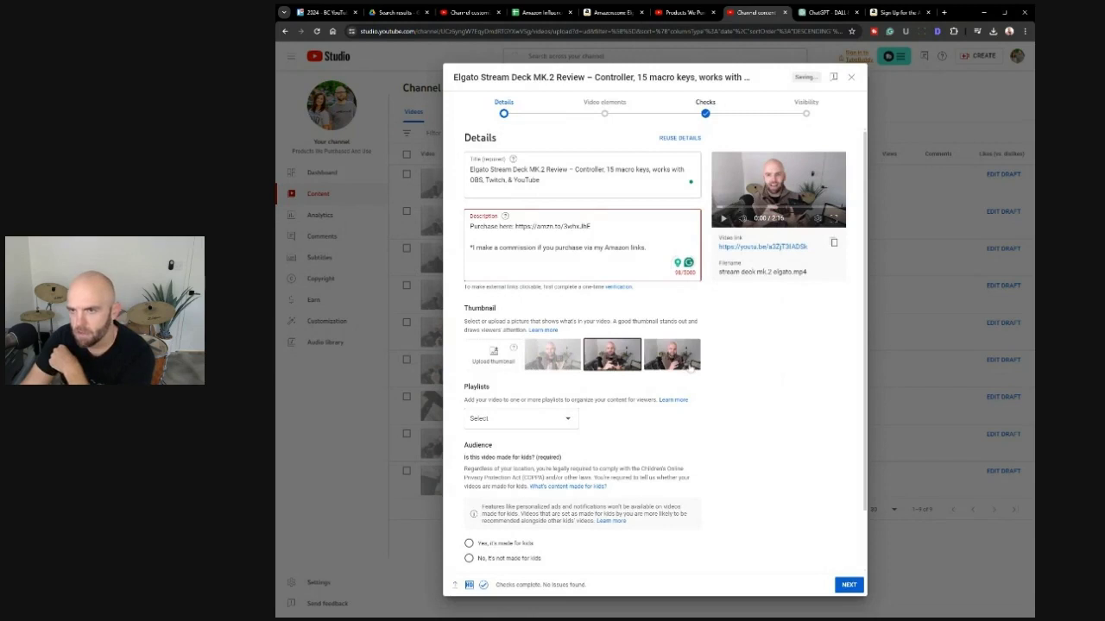
Step: Compare the suggested thumbnails and choose the first auto-generated one for the Stream Deck video
click(691, 366)
click(596, 361)
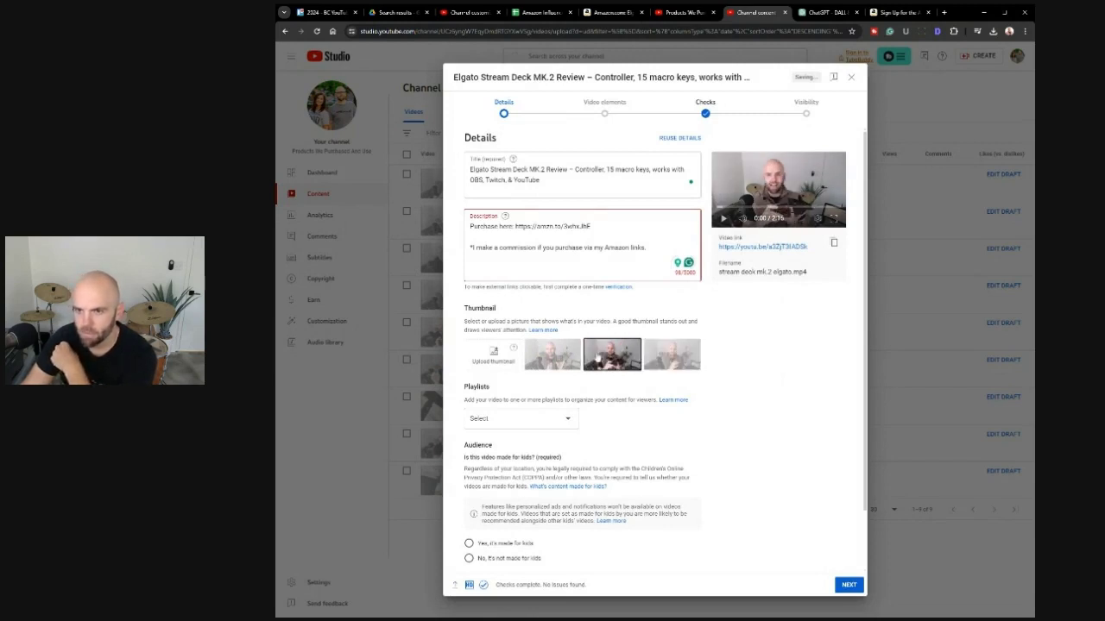
click(536, 355)
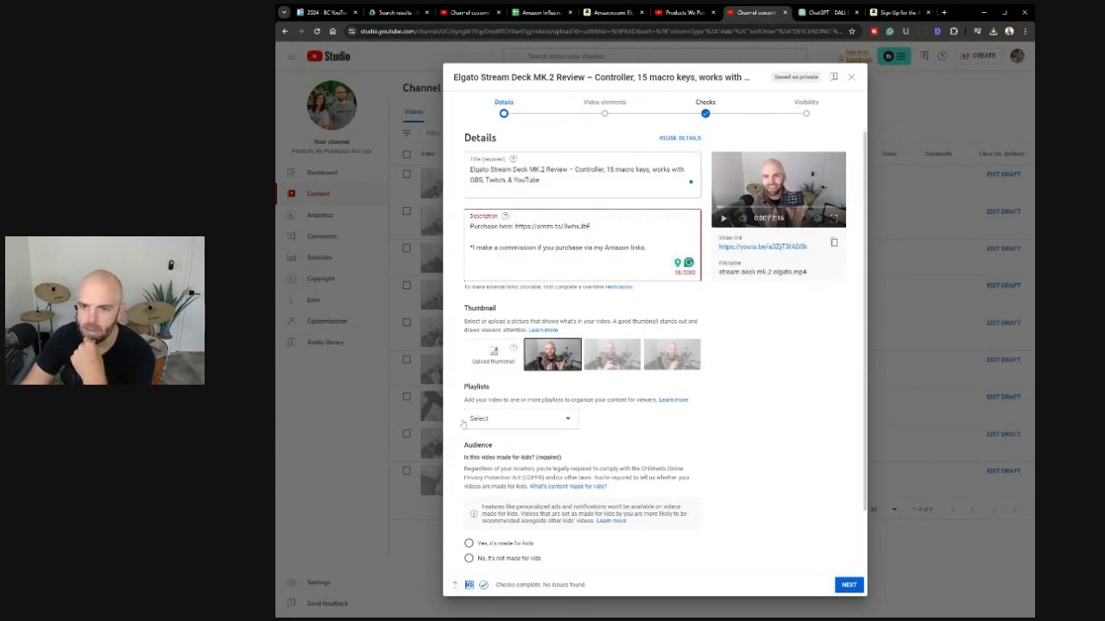
Step: Declare the video as not made for kids and continue to the Video elements stage
scroll(687, 430, down, 1)
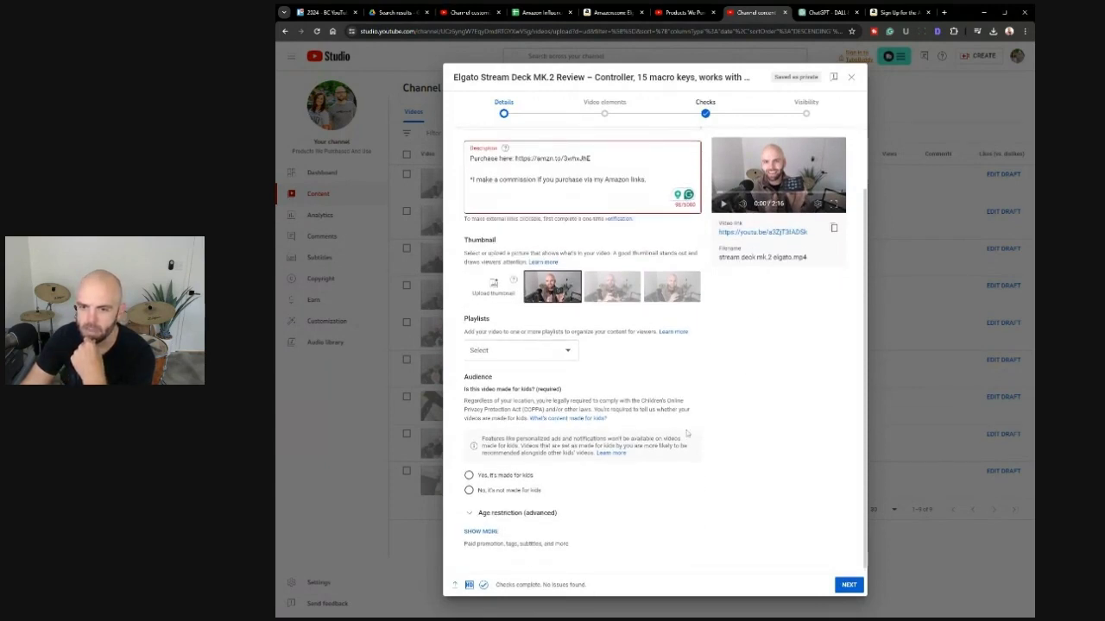
click(841, 586)
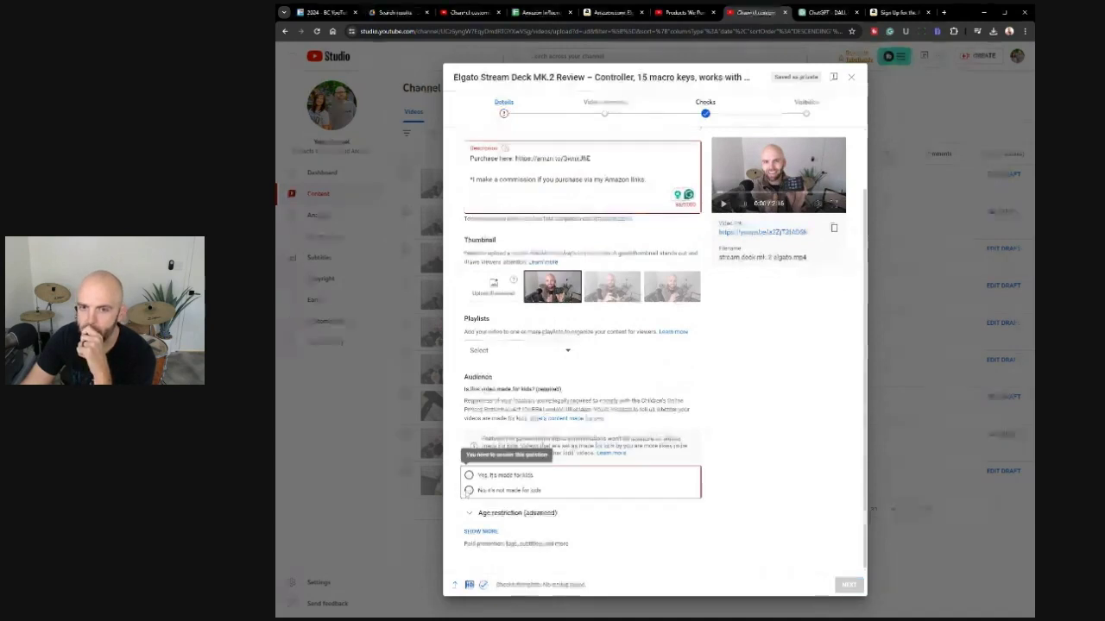
click(469, 490)
click(848, 585)
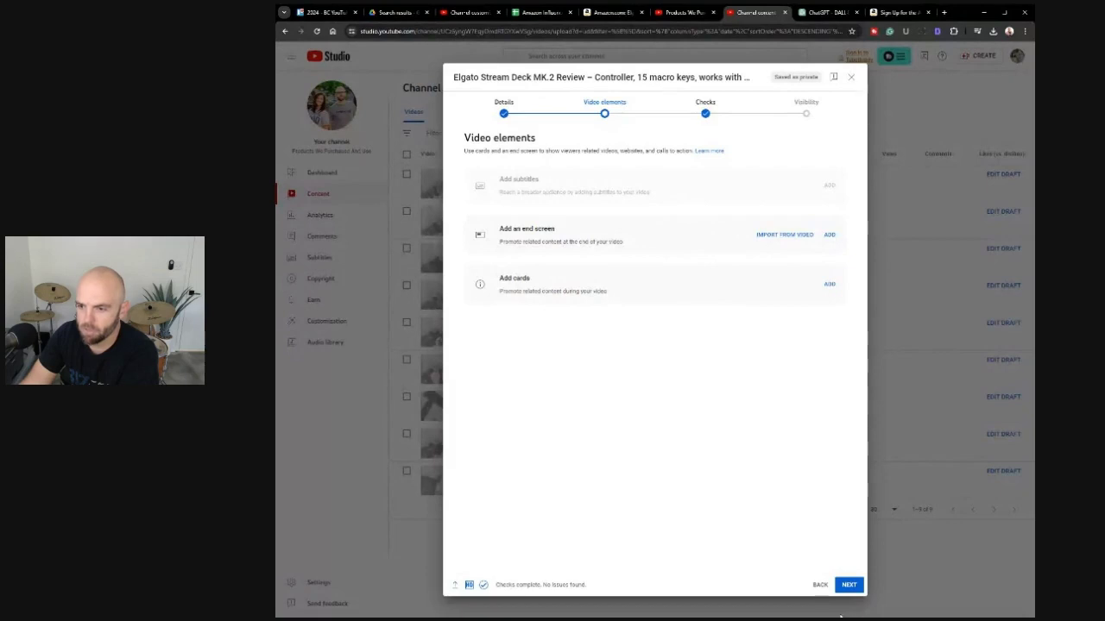
Step: Continue to the Visibility stage without adding video elements, publish the video as Public, and dismiss the share dialog
click(845, 587)
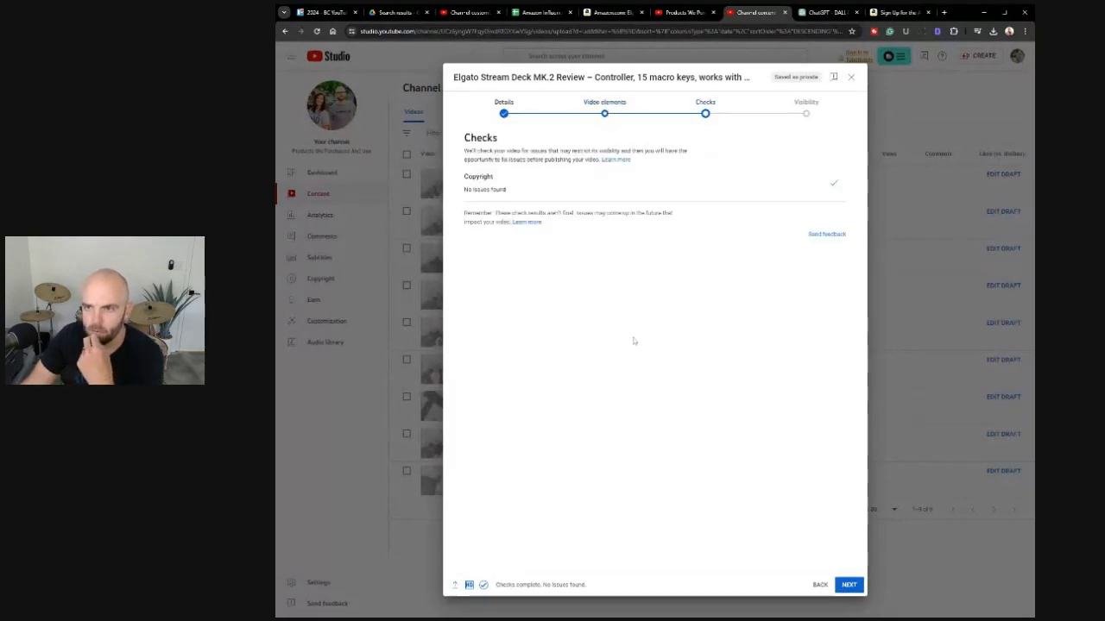
click(849, 585)
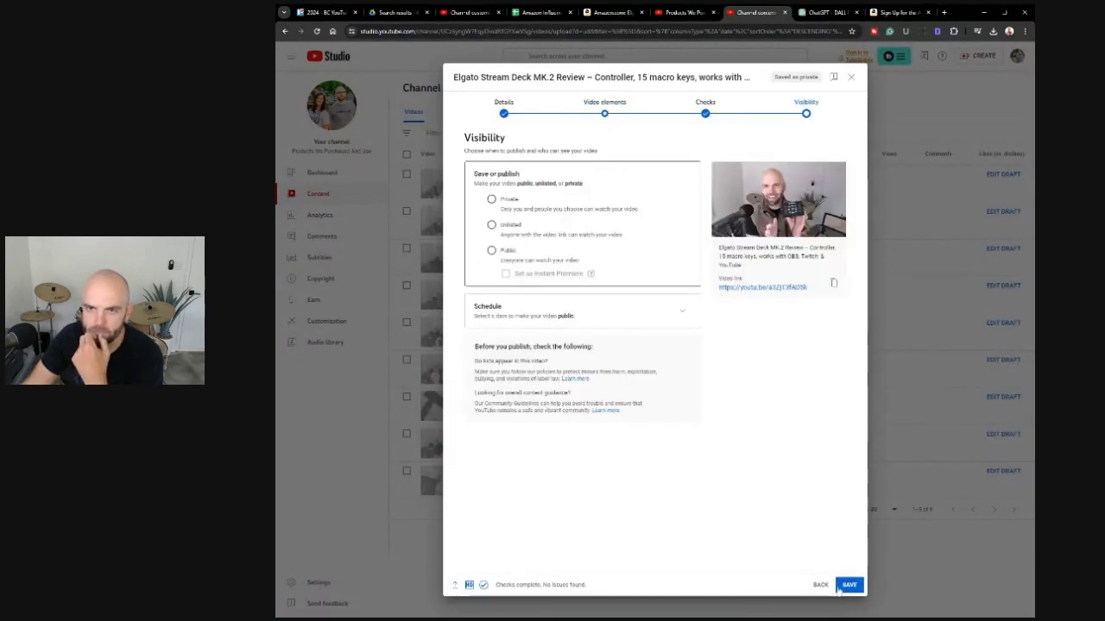
click(491, 250)
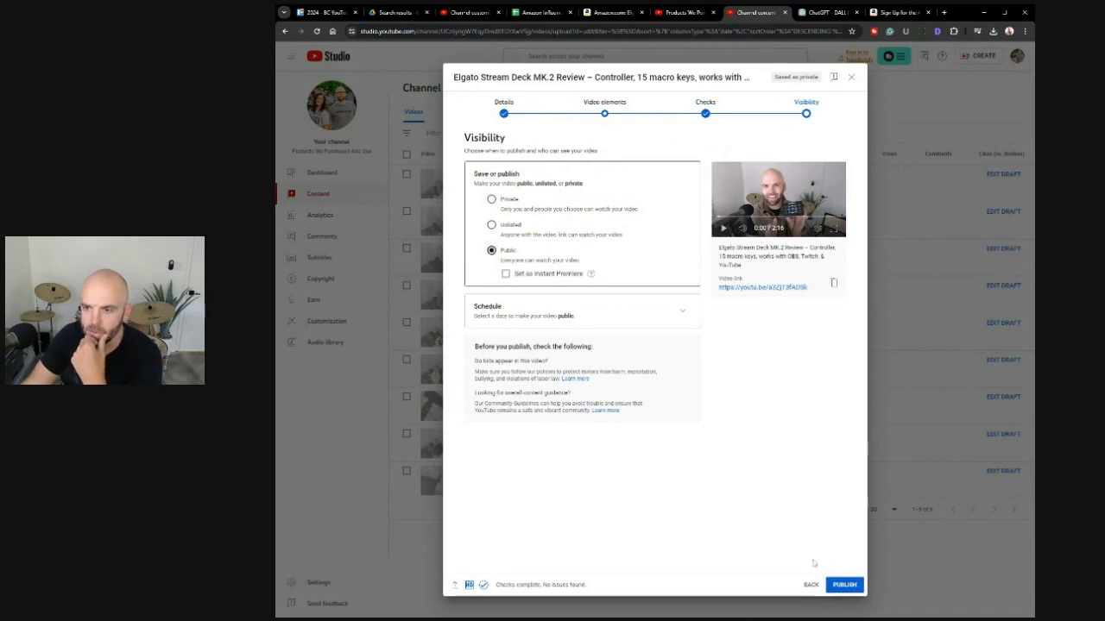
click(848, 590)
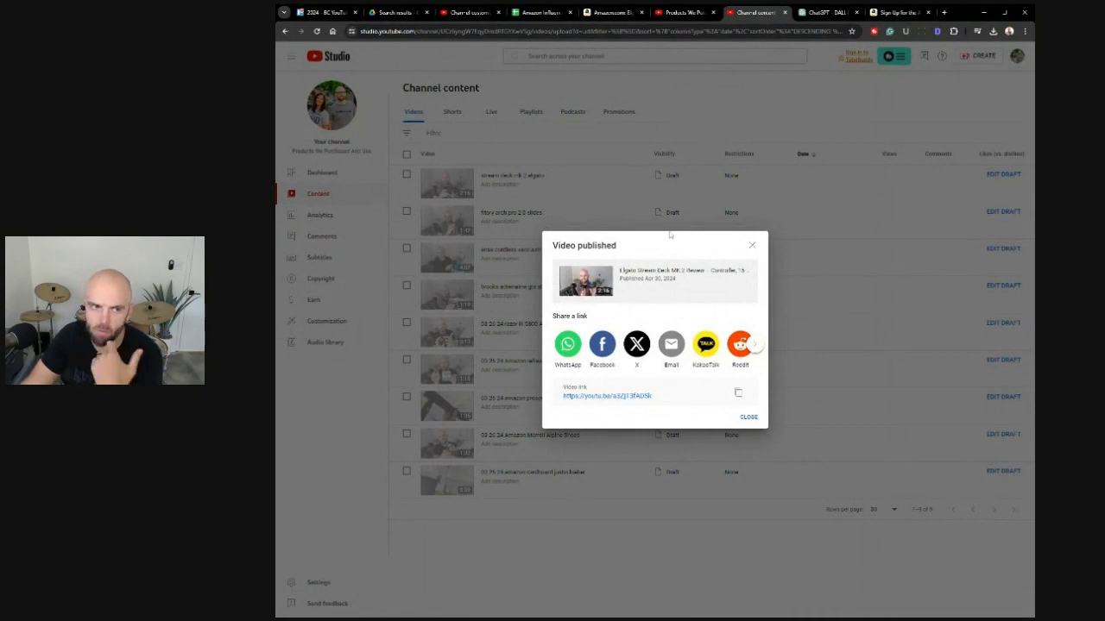
click(749, 417)
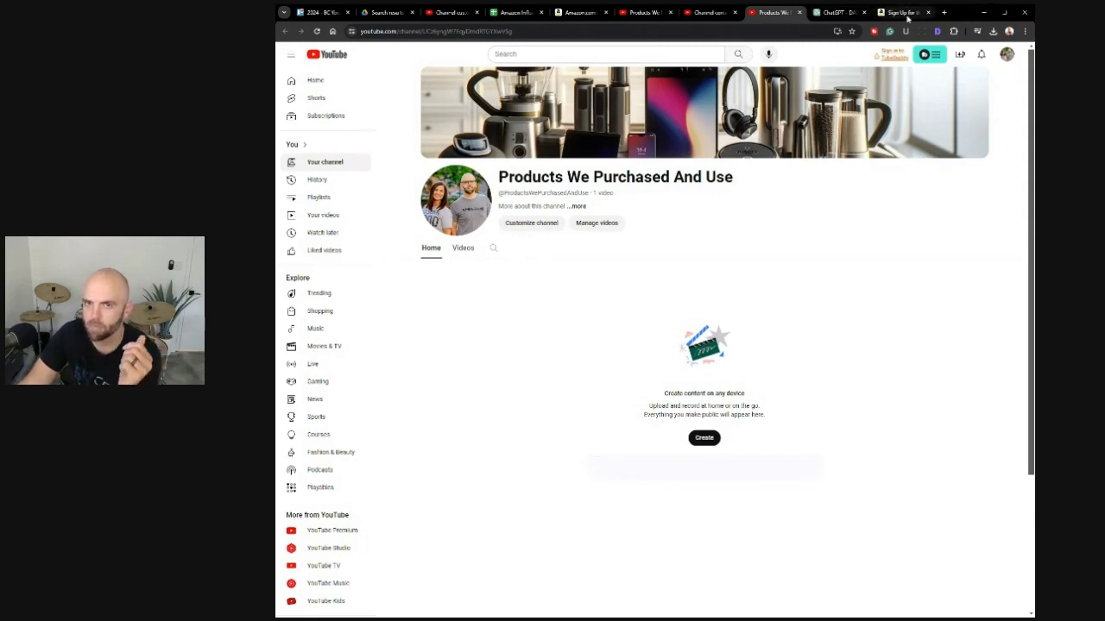
Step: Switch to the Amazon Influencer Program sign-up page
click(903, 12)
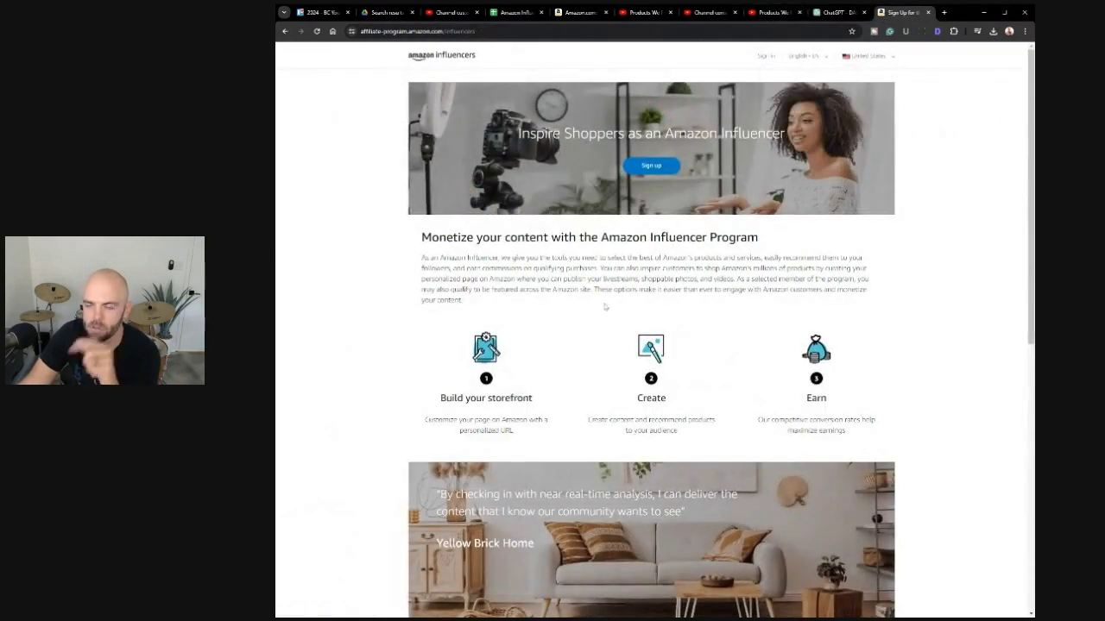